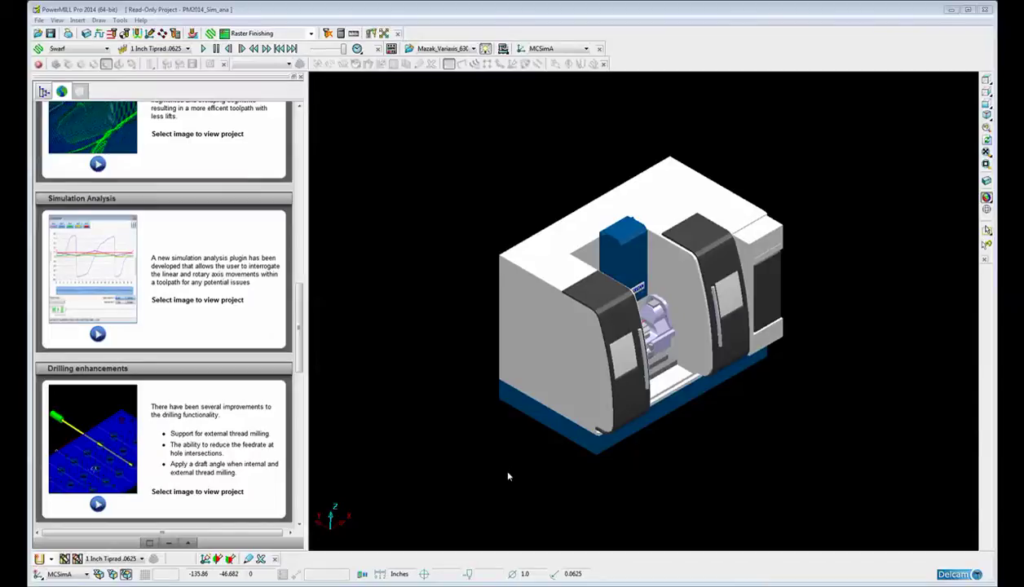
Show the vertical plugin window and Explorer tree, collapsing MachineDNA and expanding Simulation Analysis
right_click(897, 47)
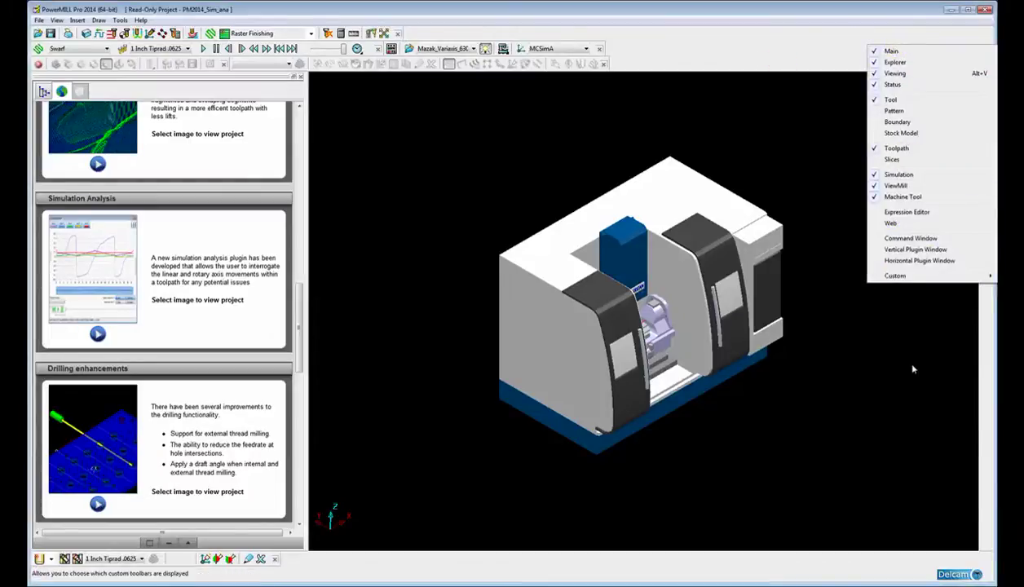
click(877, 250)
click(44, 92)
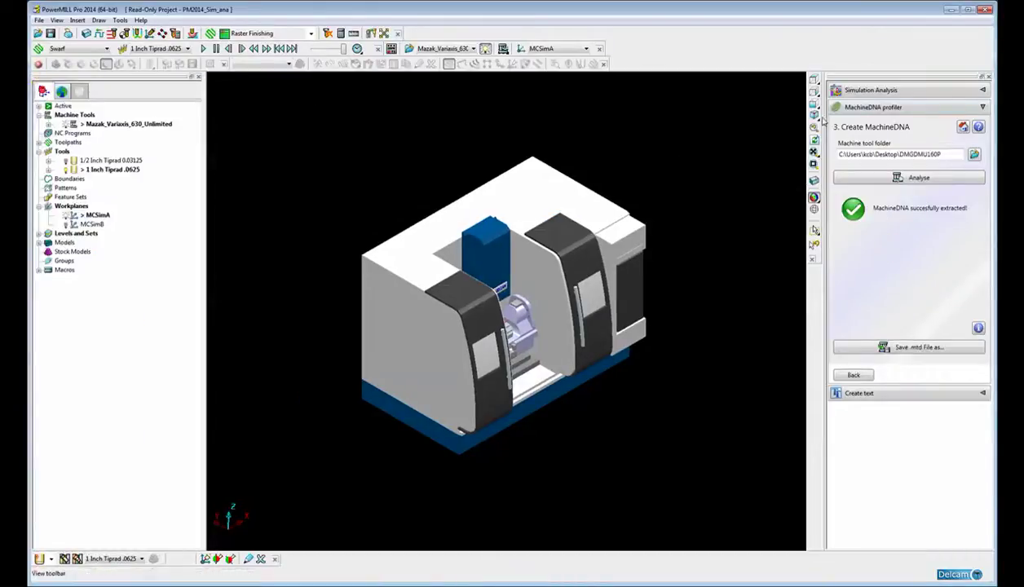
click(981, 109)
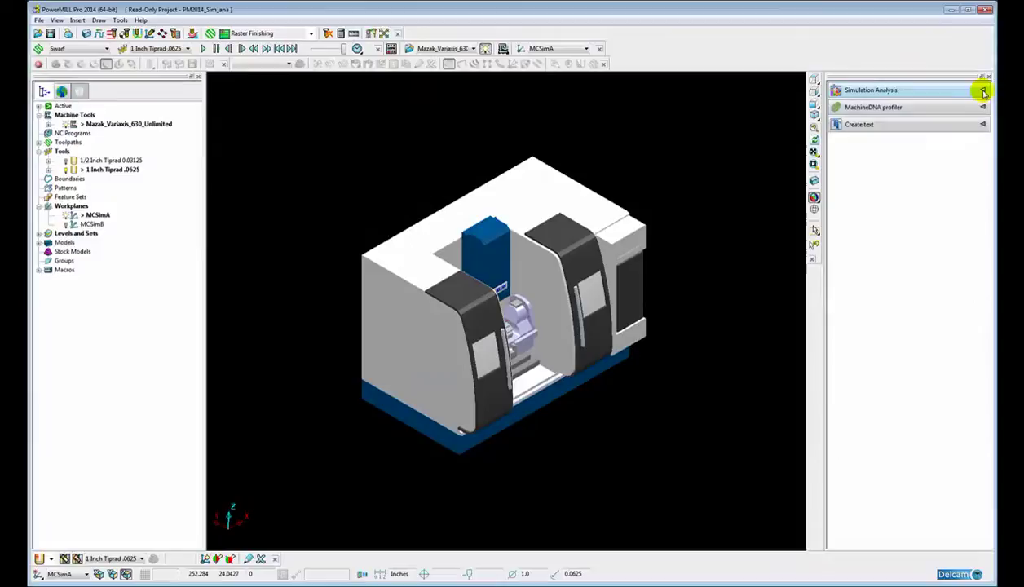
click(981, 89)
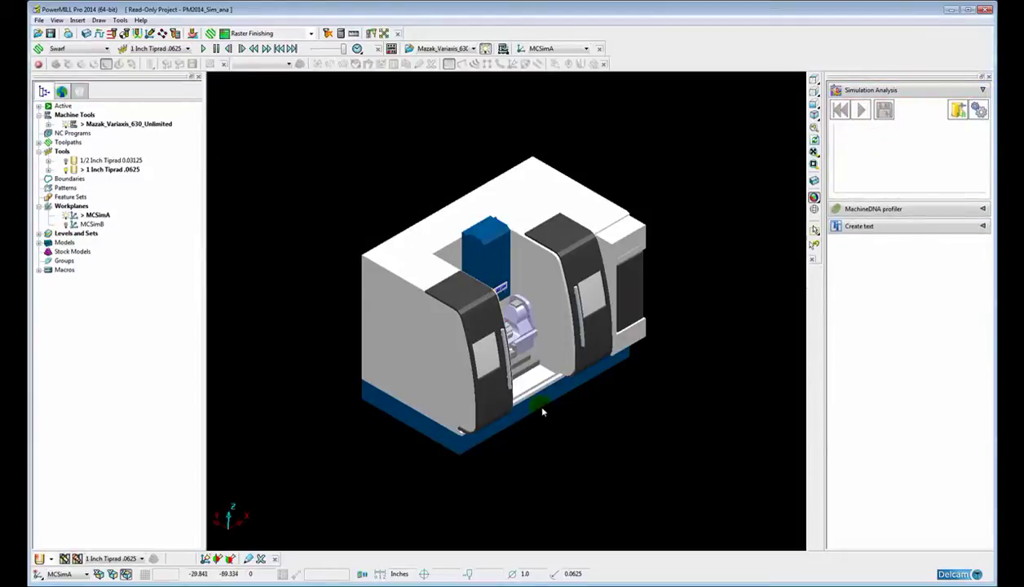
middle_drag(604, 406, 443, 176)
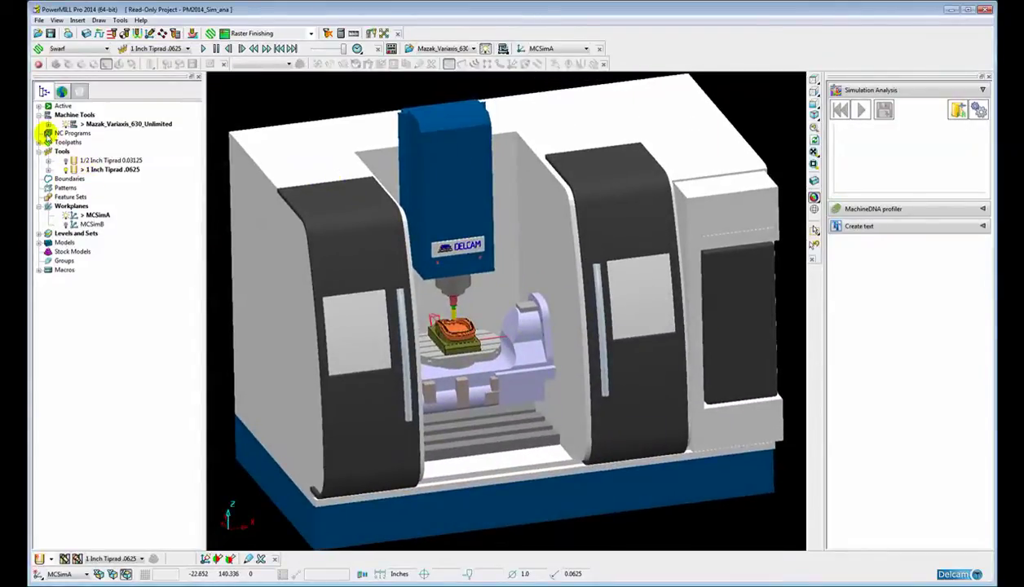
Expand Toolpaths and activate the Swarf toolpath
double_click(47, 142)
right_click(85, 151)
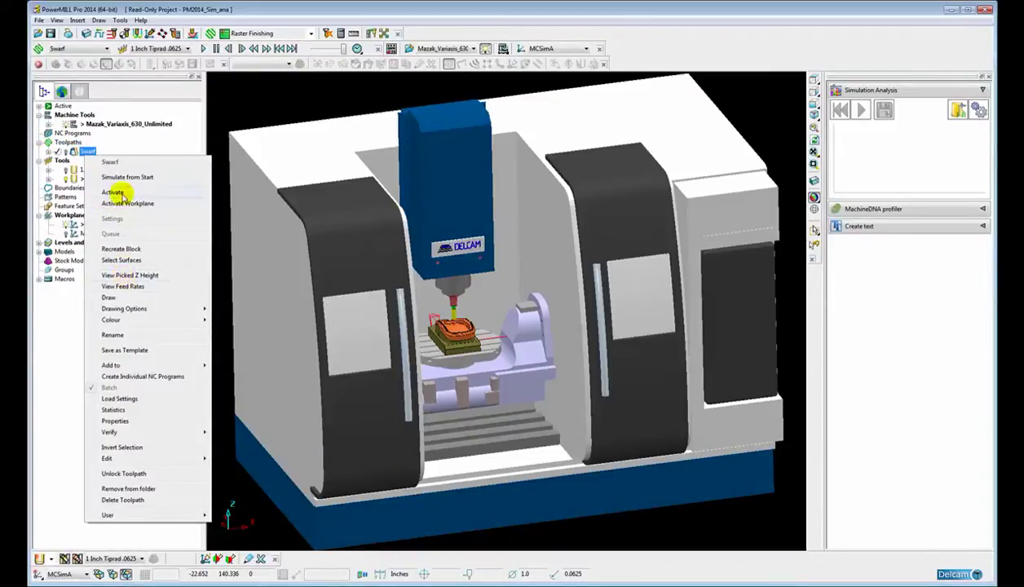
click(138, 178)
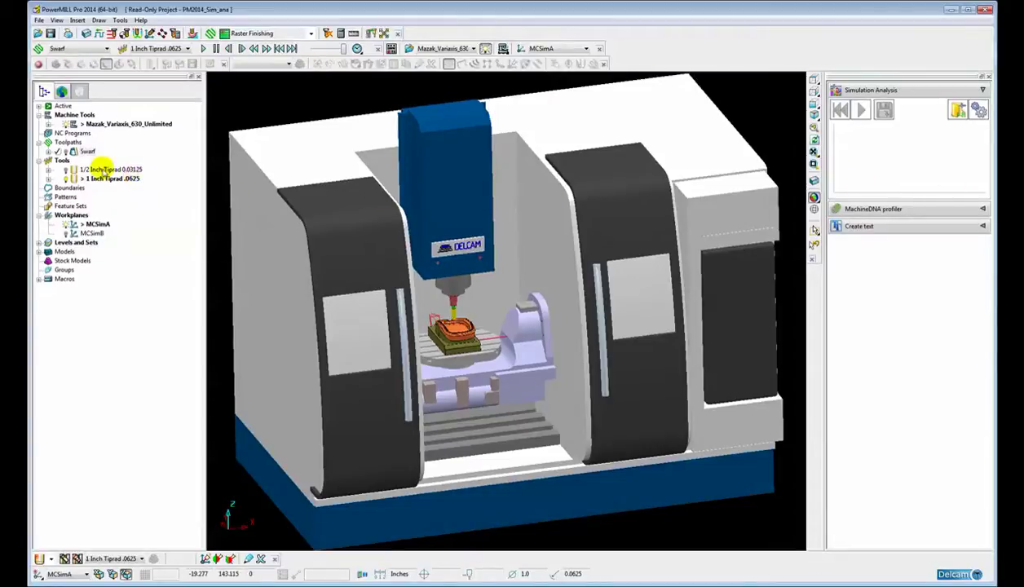
double_click(88, 152)
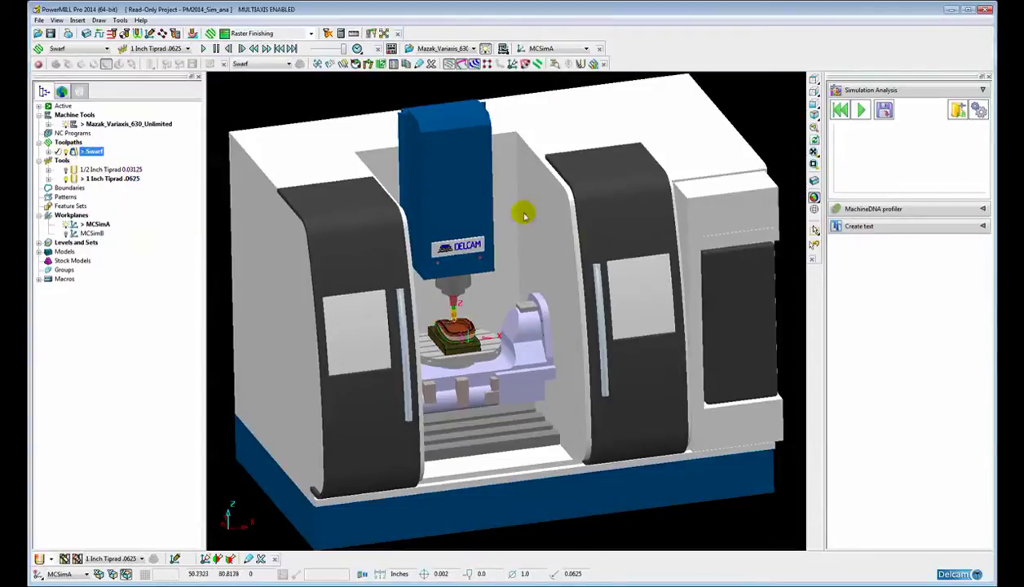
Run the Swarf simulation and save its analysis over Bad.pmsim, confirming the replace
click(859, 113)
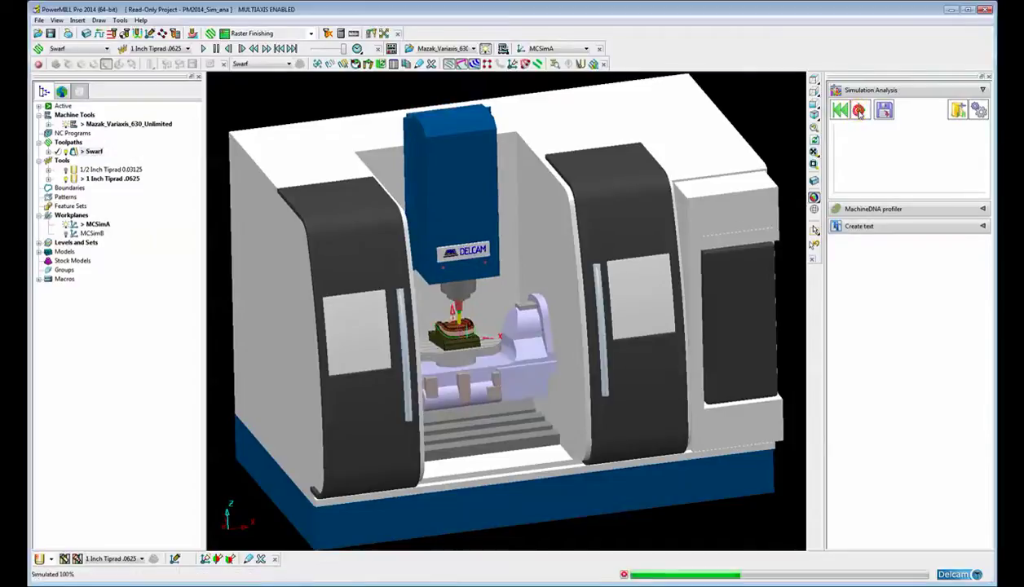
click(884, 109)
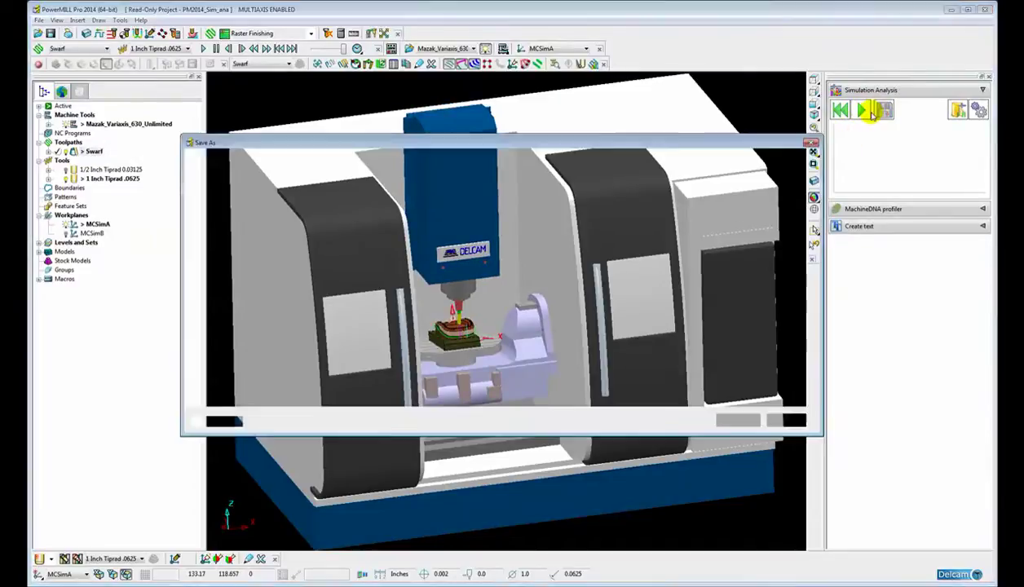
click(297, 203)
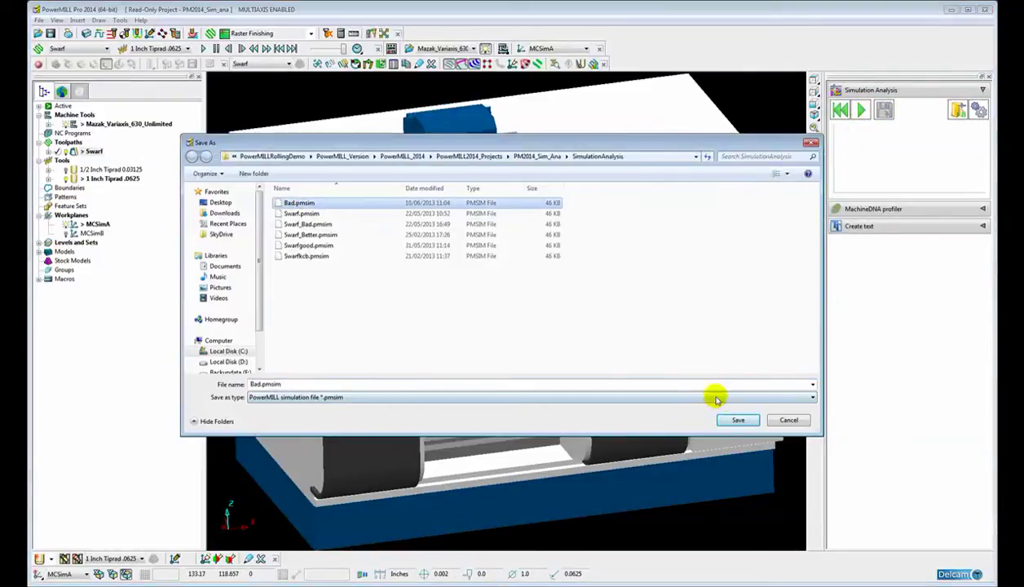
click(729, 418)
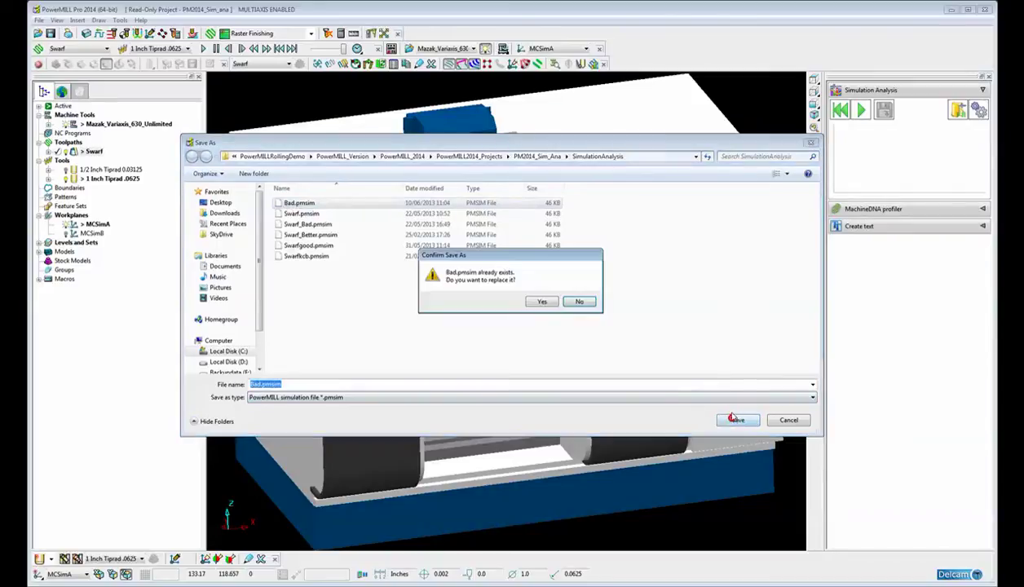
click(540, 301)
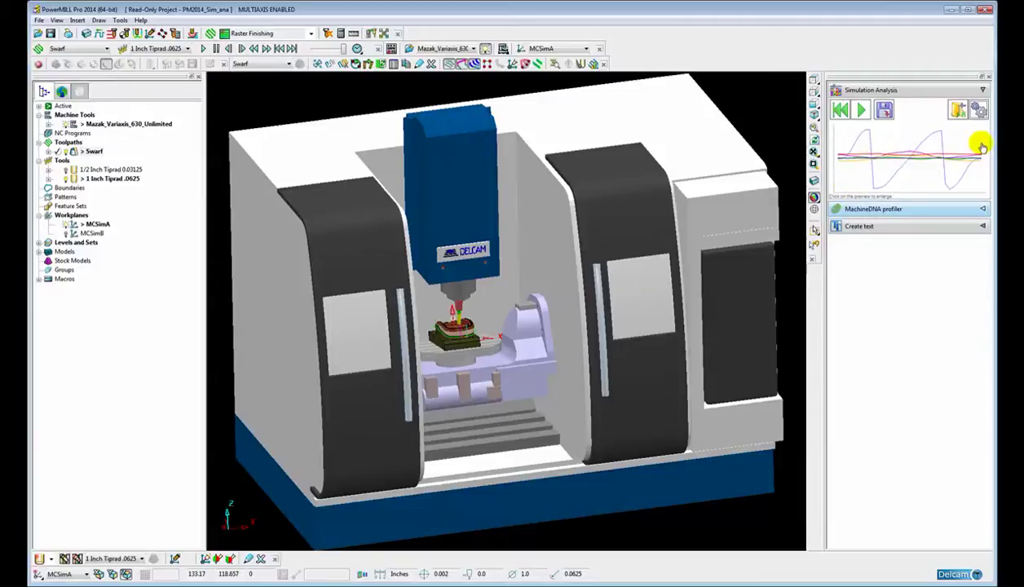
Open the full Simulation analysis graph, try Point based, then return to Time based
click(919, 153)
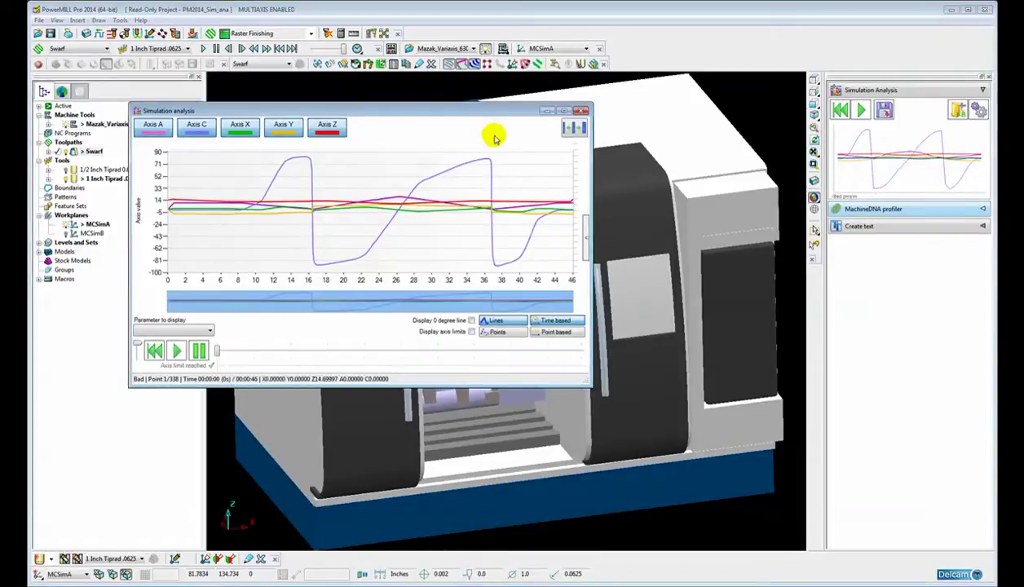
drag(399, 111, 387, 122)
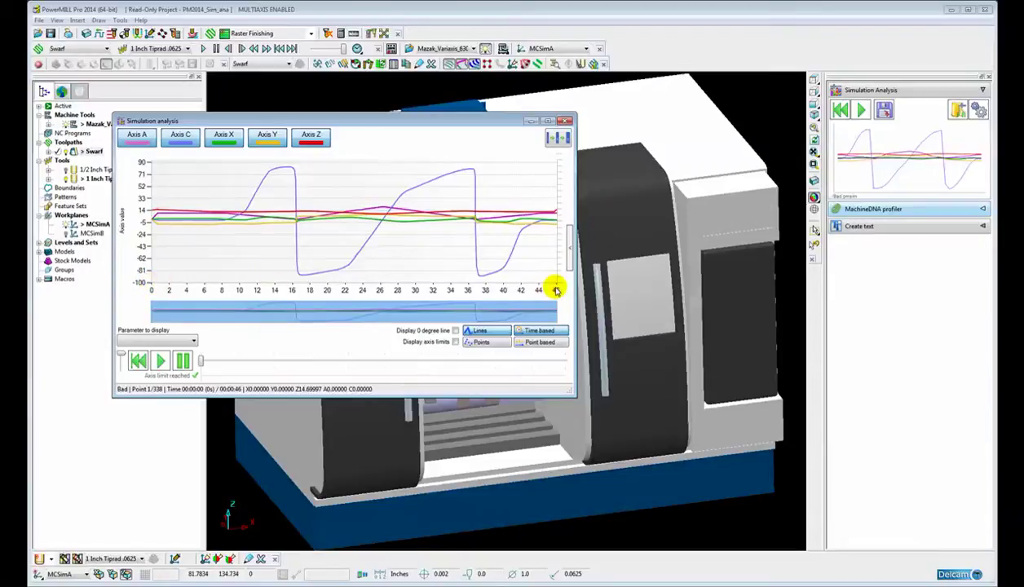
click(540, 341)
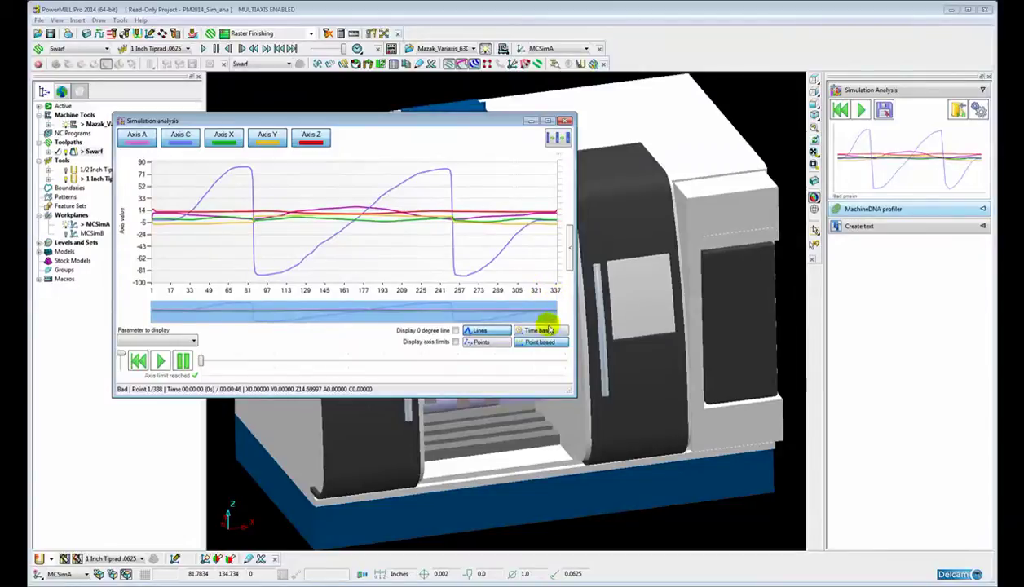
click(539, 331)
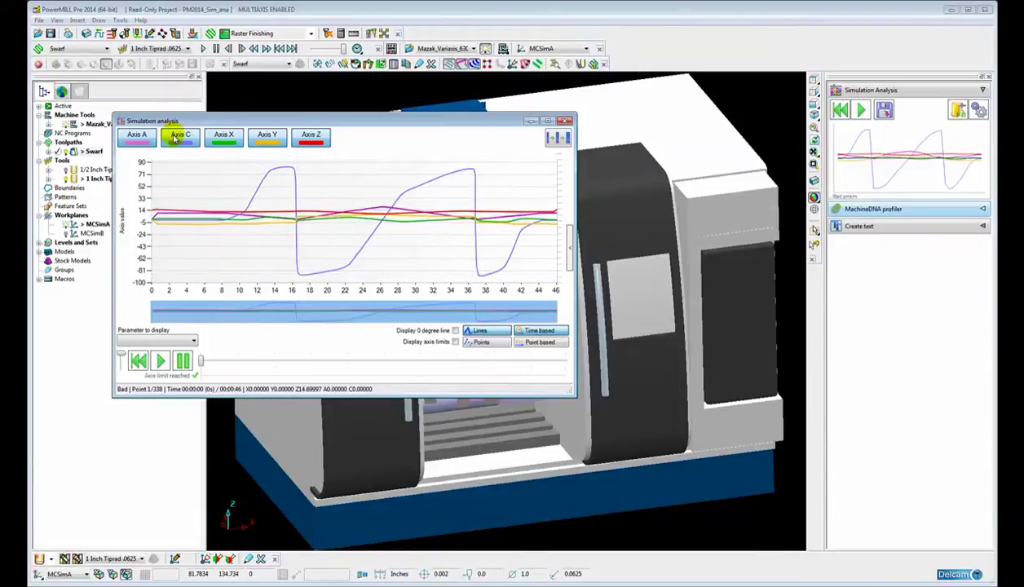
Move the graph window aside and advance the simulation to point 36 of 338 (about 10.8 s)
drag(384, 119, 296, 120)
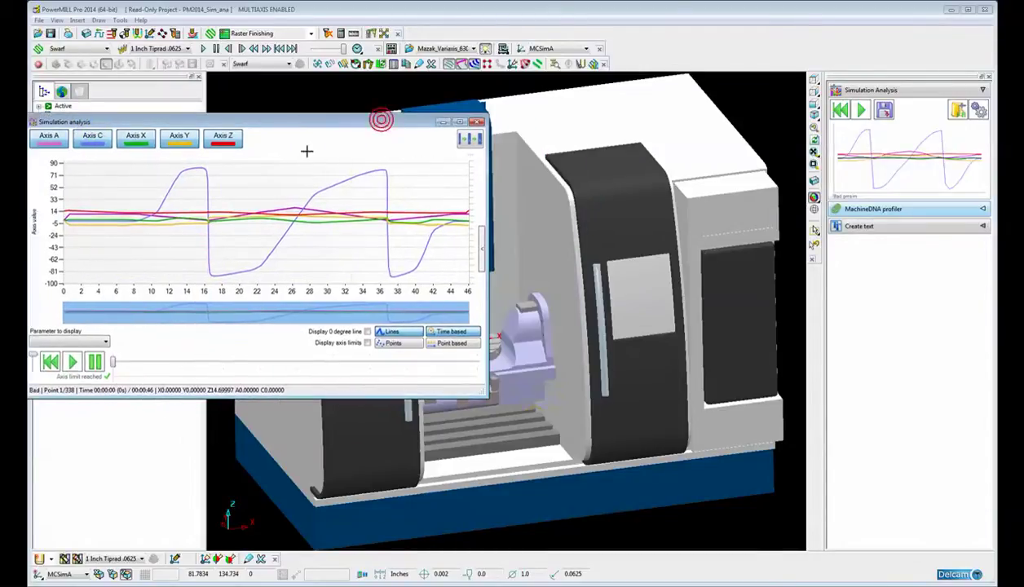
scroll(536, 426, up, 3)
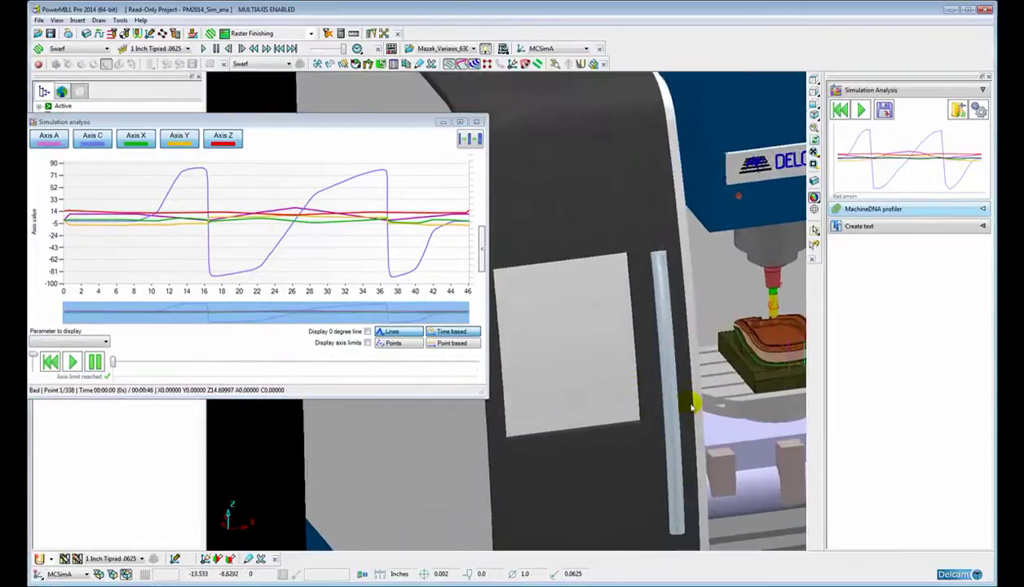
scroll(597, 409, down, 5)
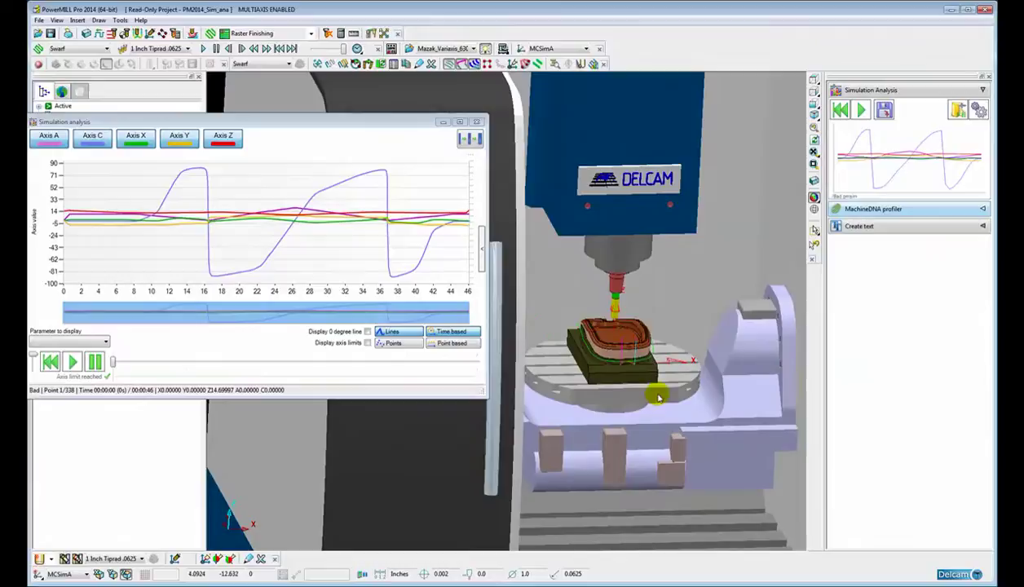
drag(228, 123, 234, 117)
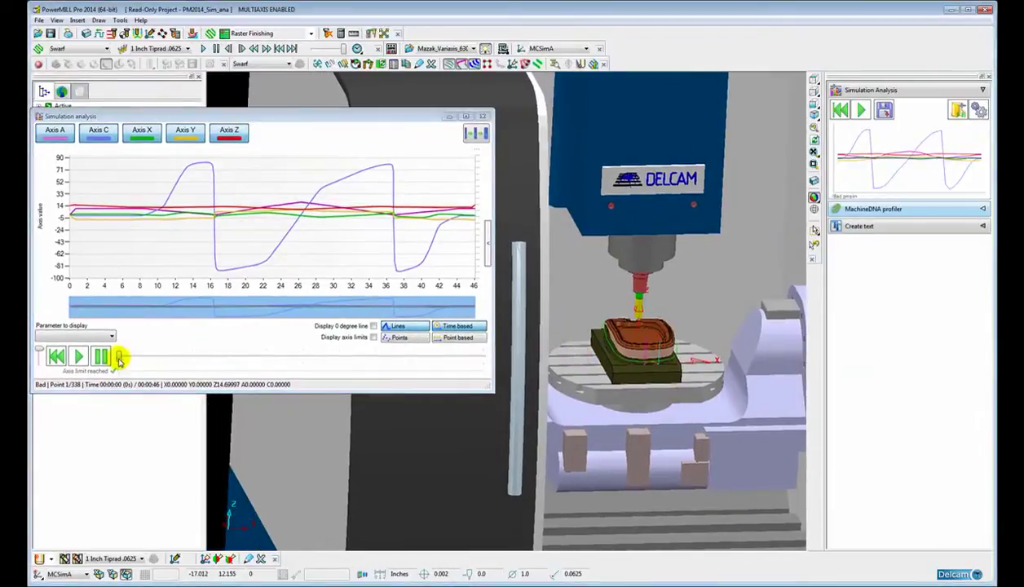
drag(119, 357, 156, 359)
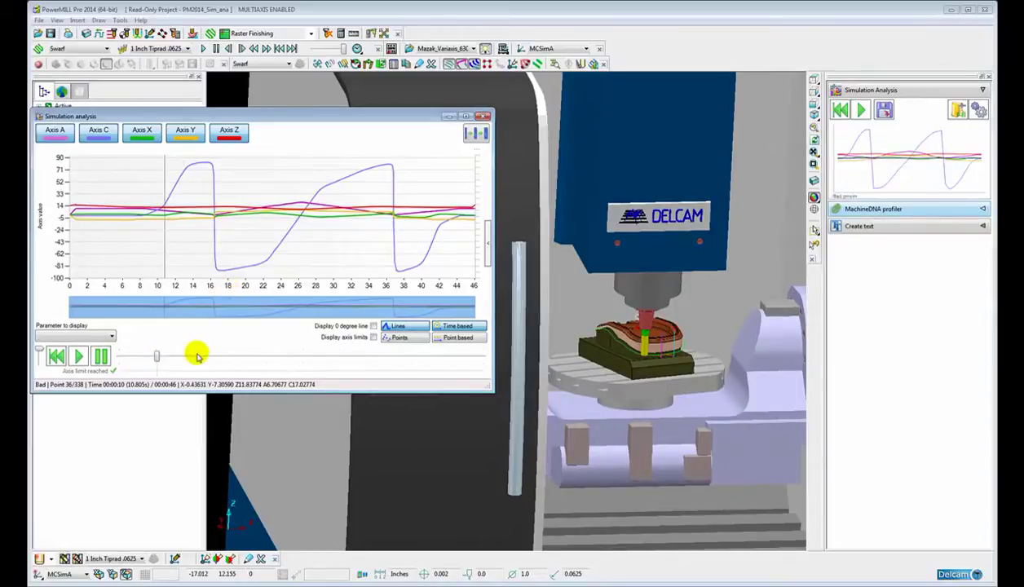
Advance the Bad simulation just past the sharp C-axis peak
drag(154, 356, 203, 356)
mouse_move(205, 161)
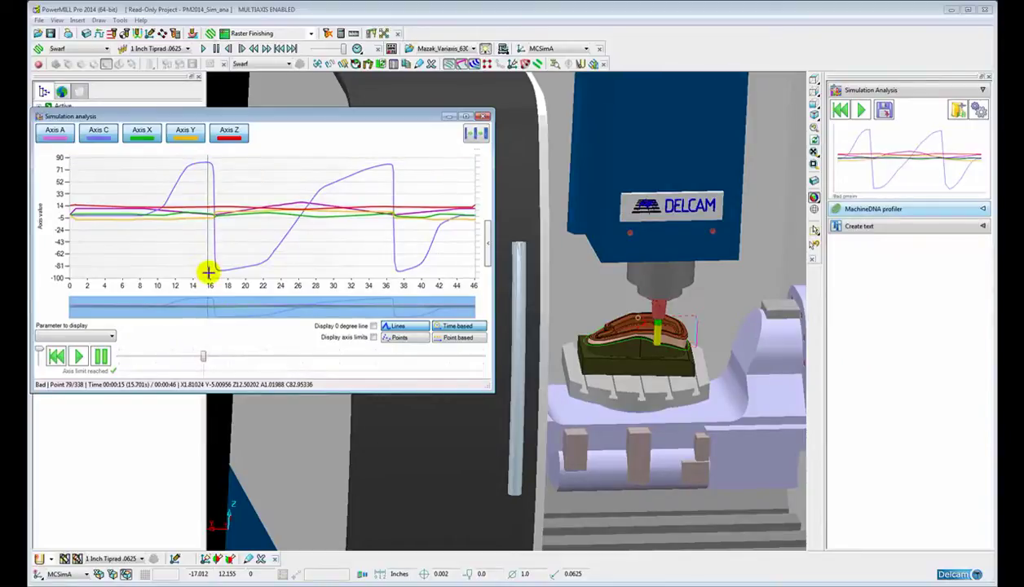
drag(203, 355, 217, 356)
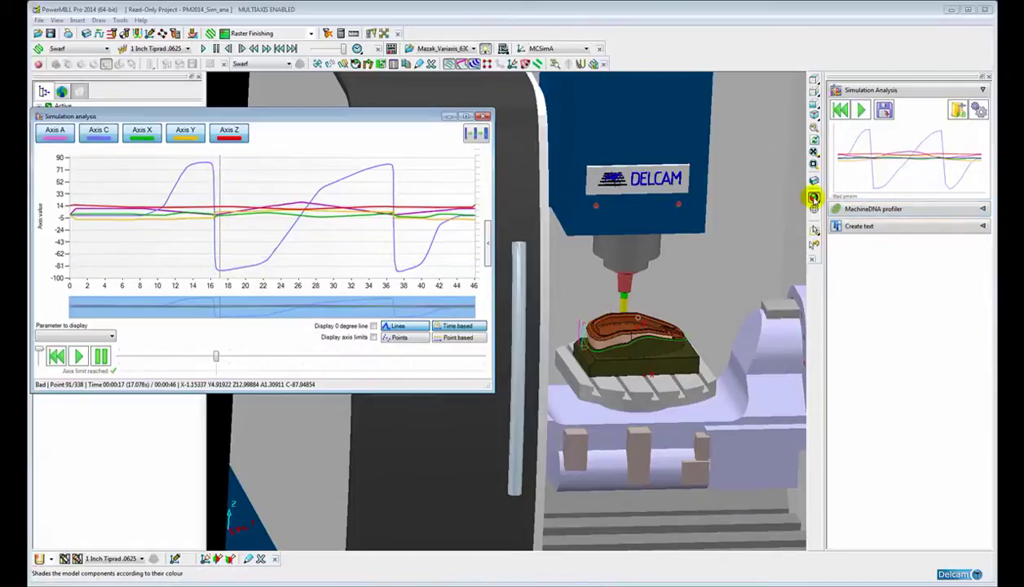
Shade the part by component colour, zoom in, and step back to point 93 of 338
mouse_move(814, 198)
click(759, 196)
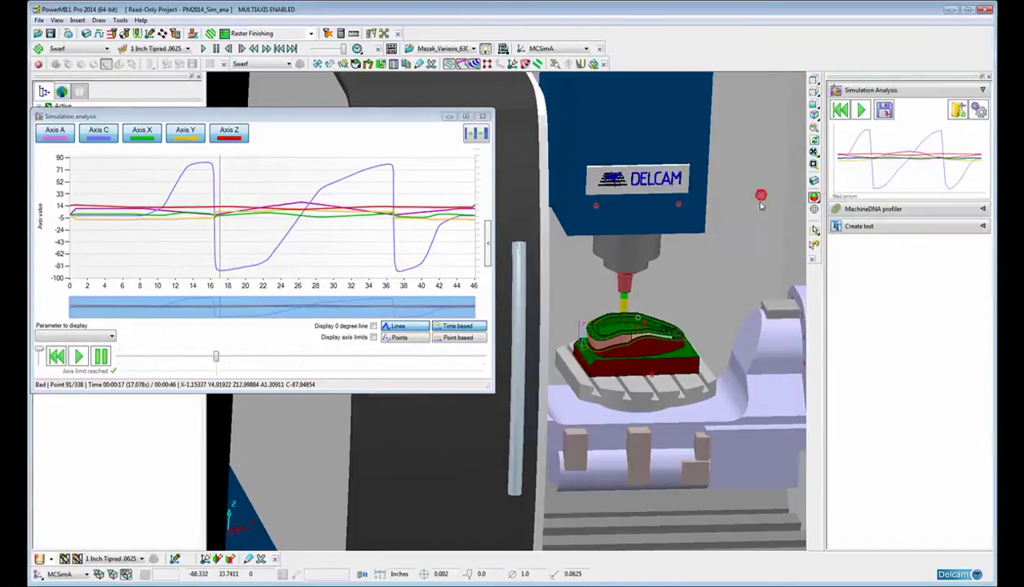
scroll(664, 367, up, 3)
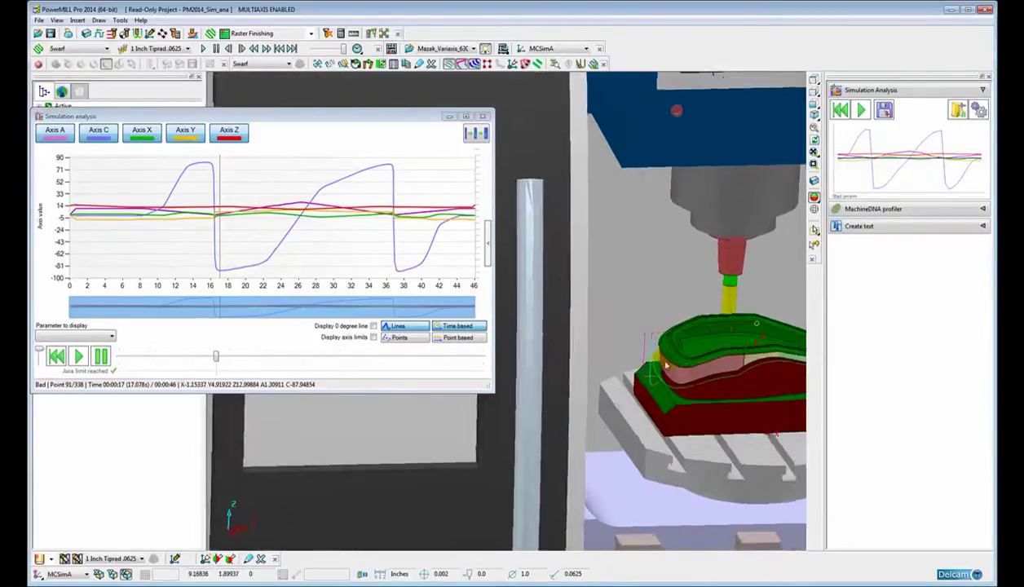
scroll(665, 367, up, 3)
mouse_move(664, 344)
shift+middle_down()
mouse_move(609, 361)
mouse_move(651, 359)
shift+middle_up()
scroll(608, 361, up, 2)
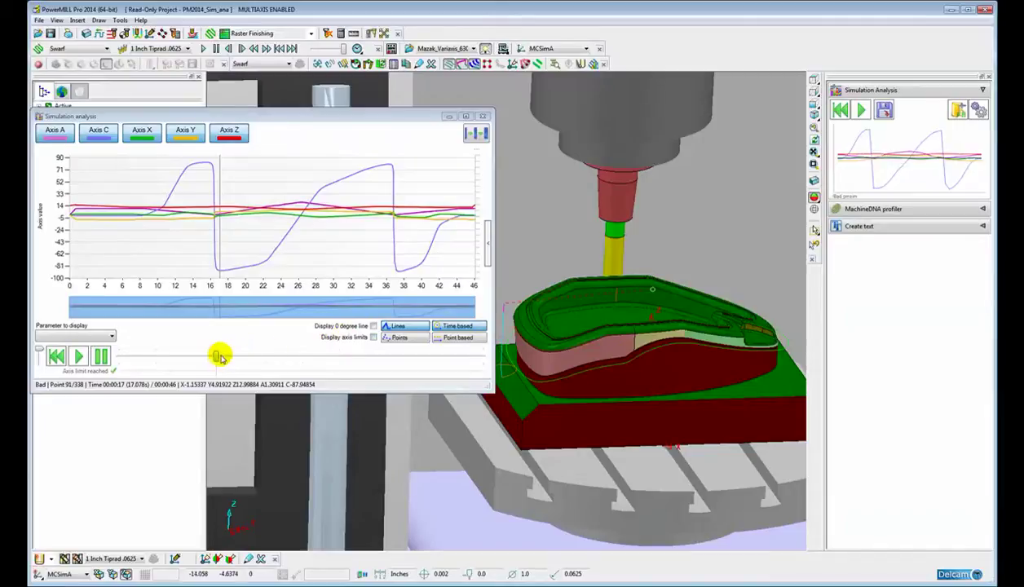
mouse_move(215, 356)
mouse_down()
mouse_move(204, 355)
mouse_move(219, 356)
mouse_up()
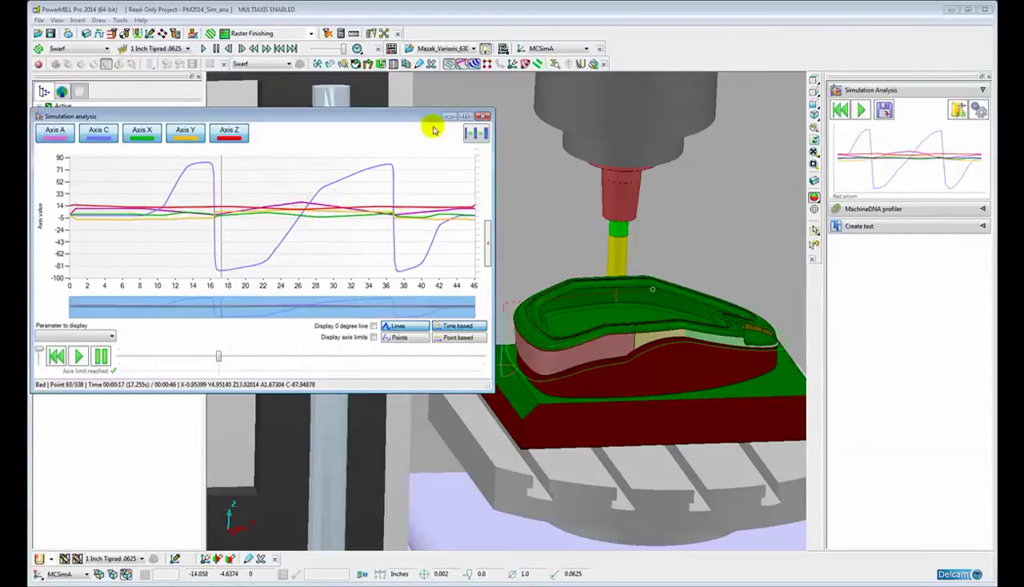
Close the large analysis graph window and orbit the machine to view the part from the front
click(483, 118)
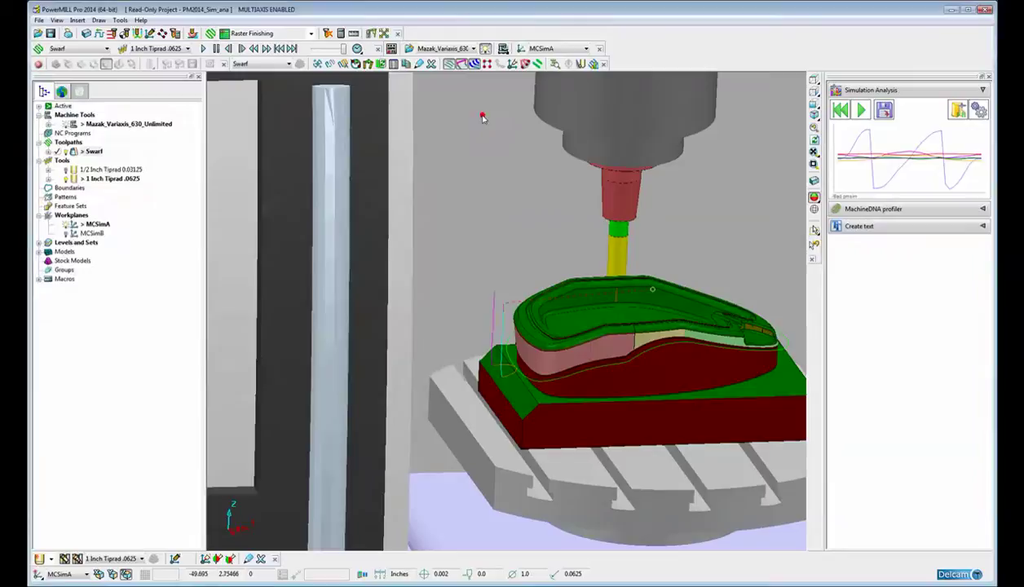
scroll(504, 191, down, 3)
middle_drag(519, 232, 529, 296)
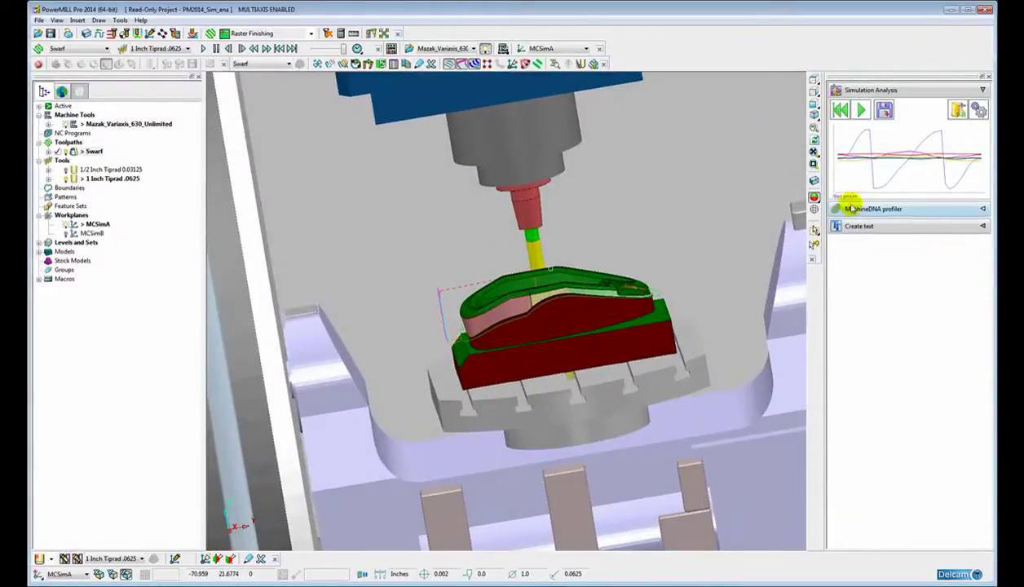
middle_drag(636, 397, 529, 325)
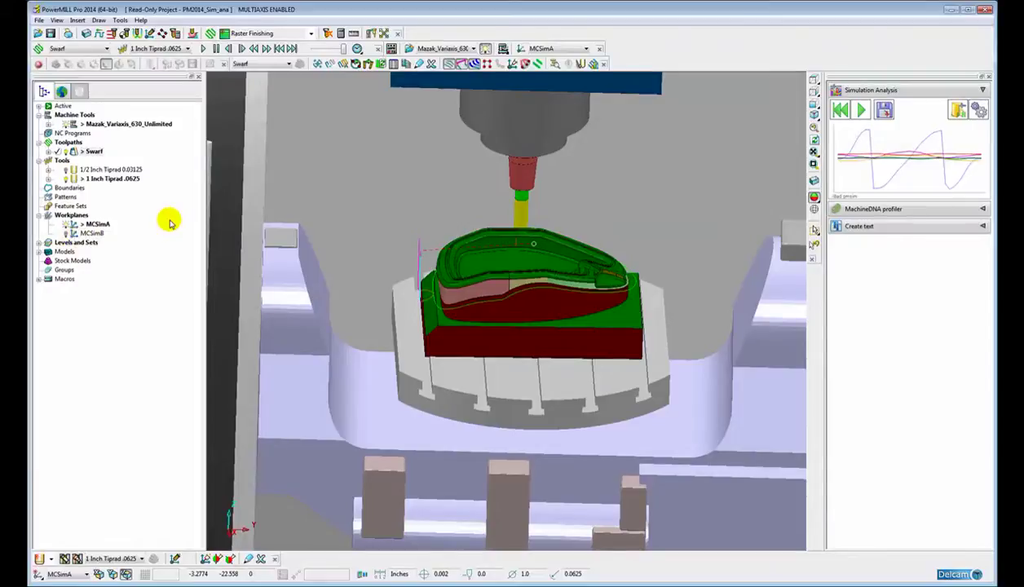
Activate MCSimB, set it as the machine output workplane, and show the Kurt_Vice level
click(38, 242)
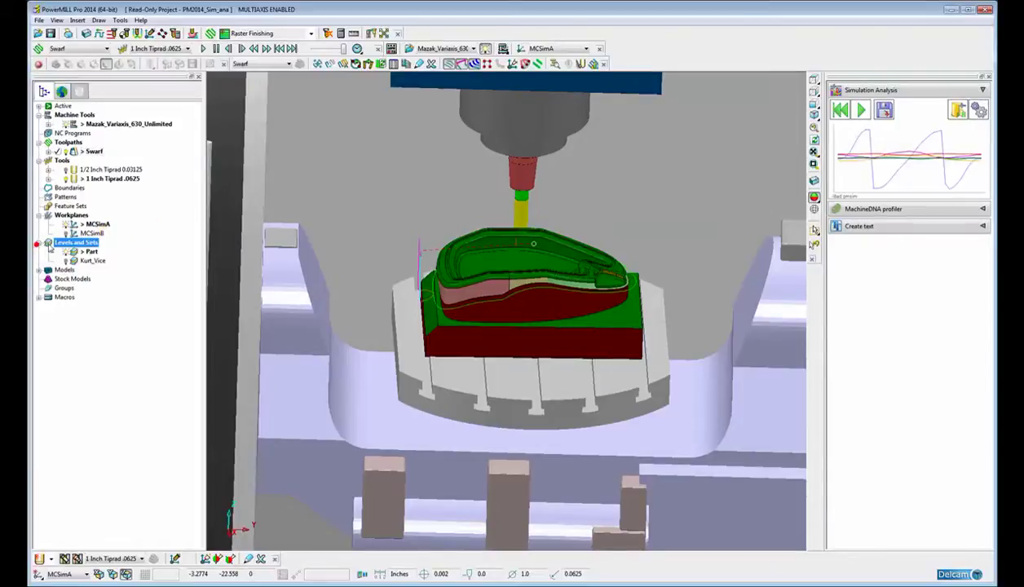
double_click(72, 234)
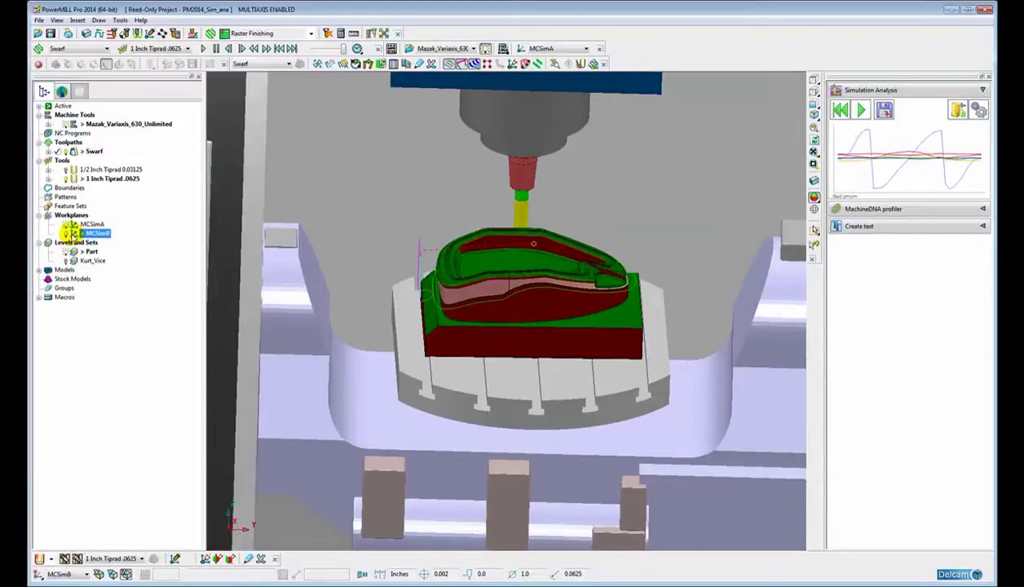
click(558, 48)
click(560, 77)
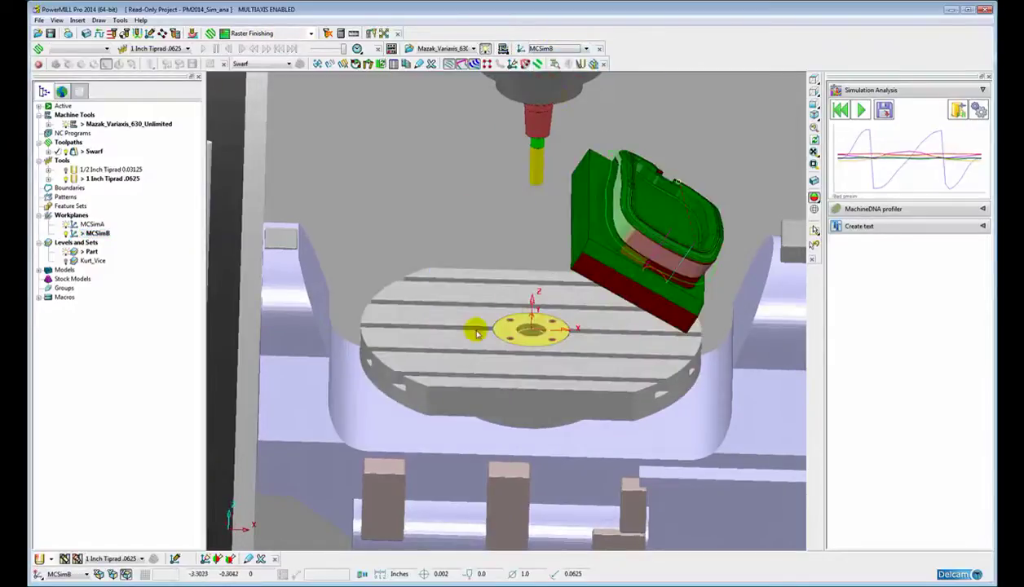
click(71, 261)
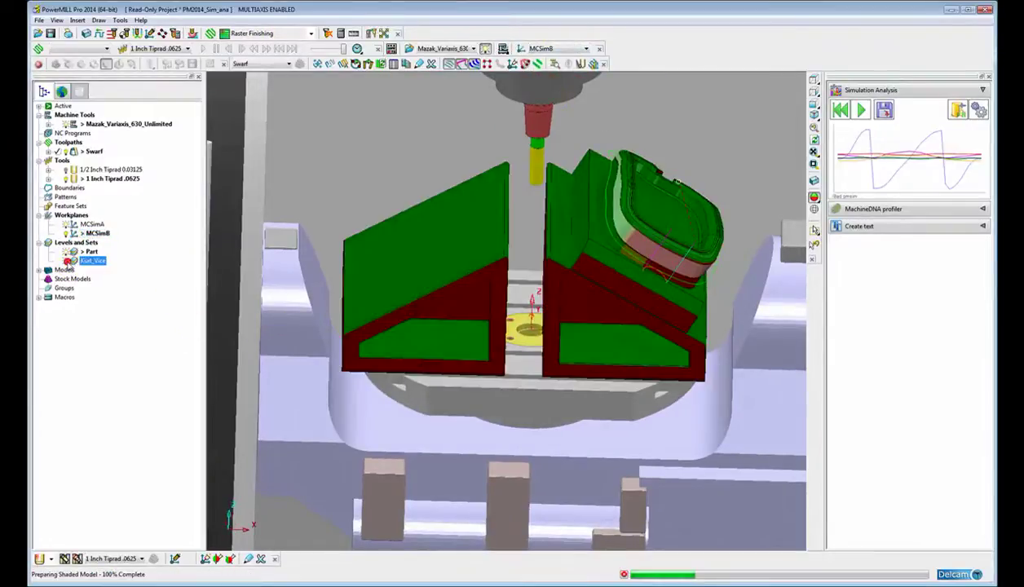
middle_drag(514, 263, 562, 234)
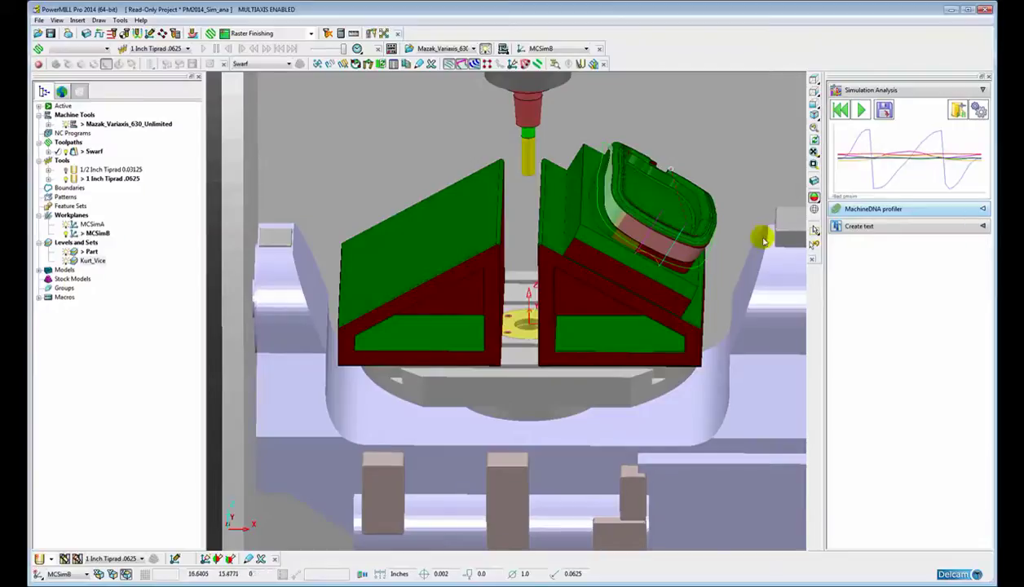
Shade the model grey, then rewind and replay the Swarf simulation on the angled vise
mouse_move(812, 197)
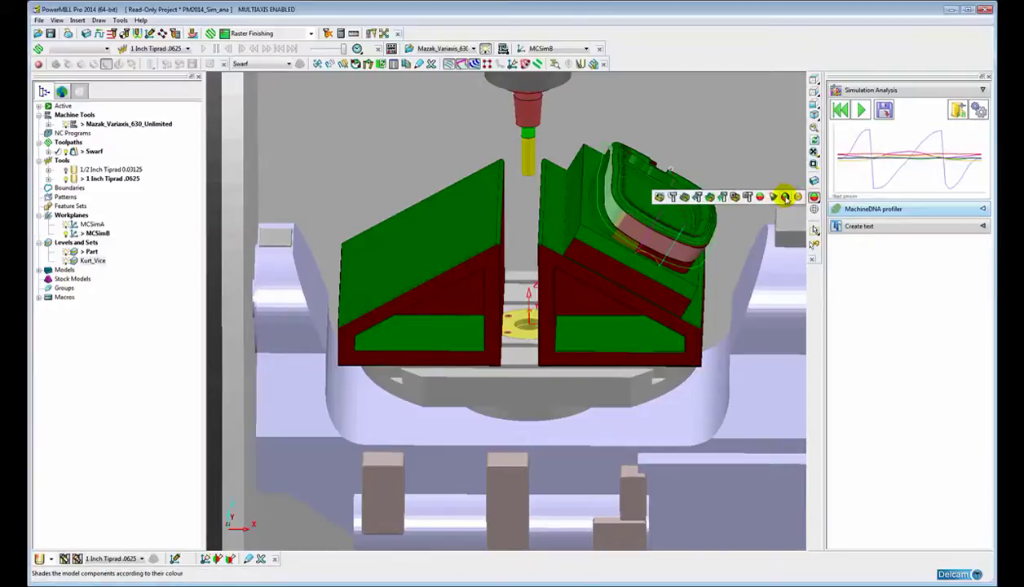
click(772, 196)
middle_drag(587, 213, 553, 212)
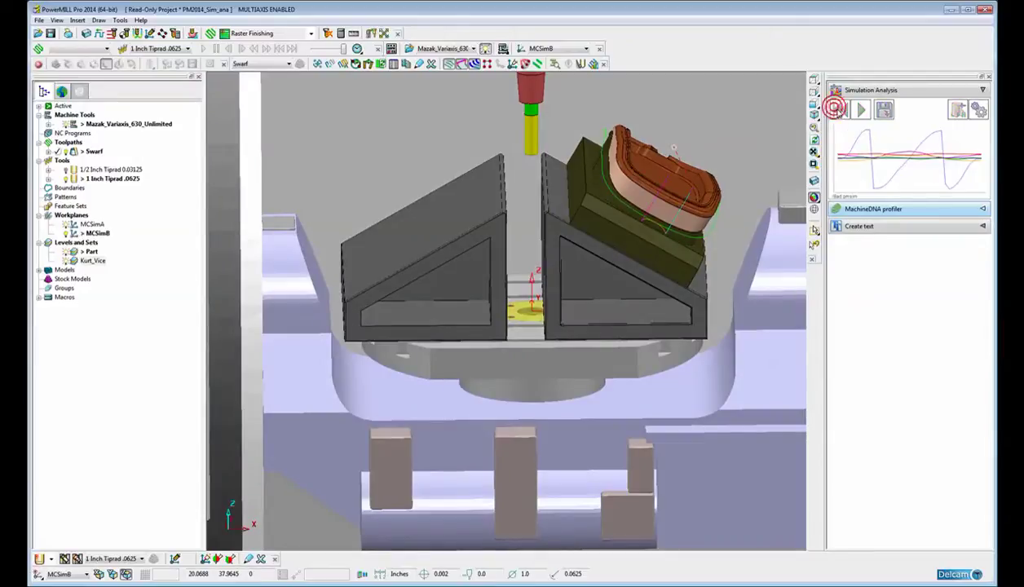
click(838, 108)
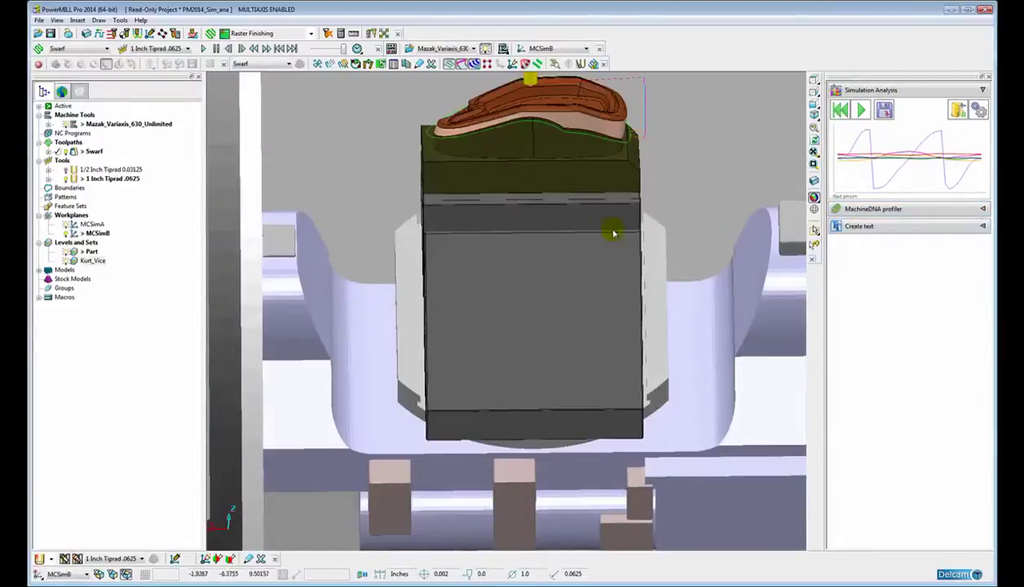
scroll(528, 359, down, 3)
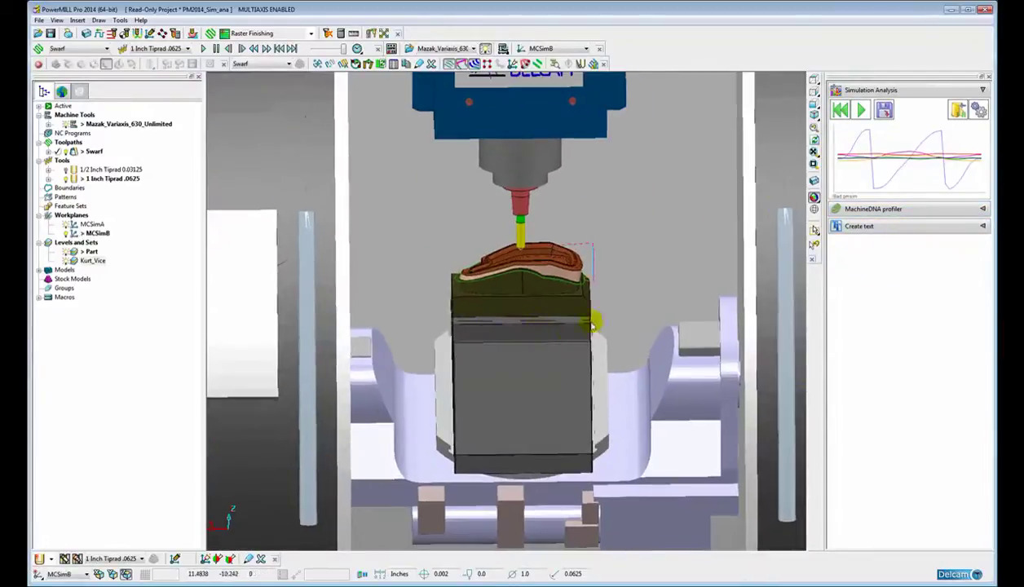
click(861, 109)
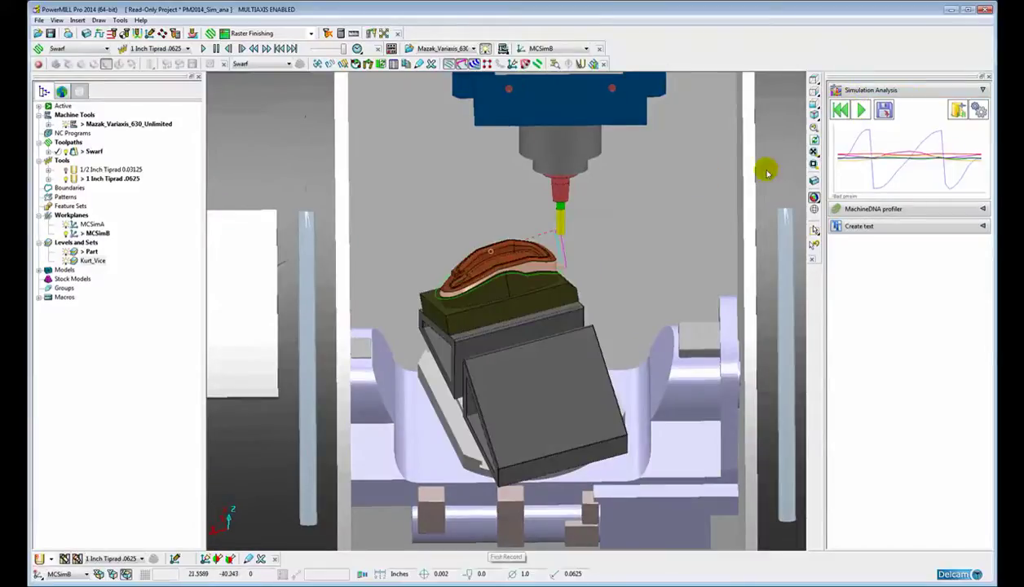
Save the simulation analysis over Swarfgood.pmsim, confirming the replace
click(884, 109)
click(301, 214)
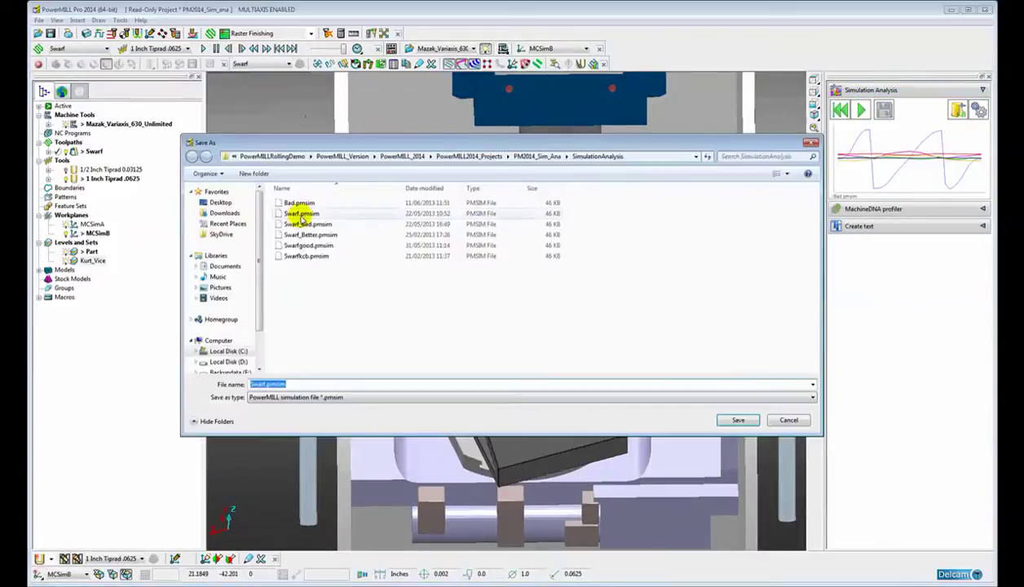
double_click(307, 245)
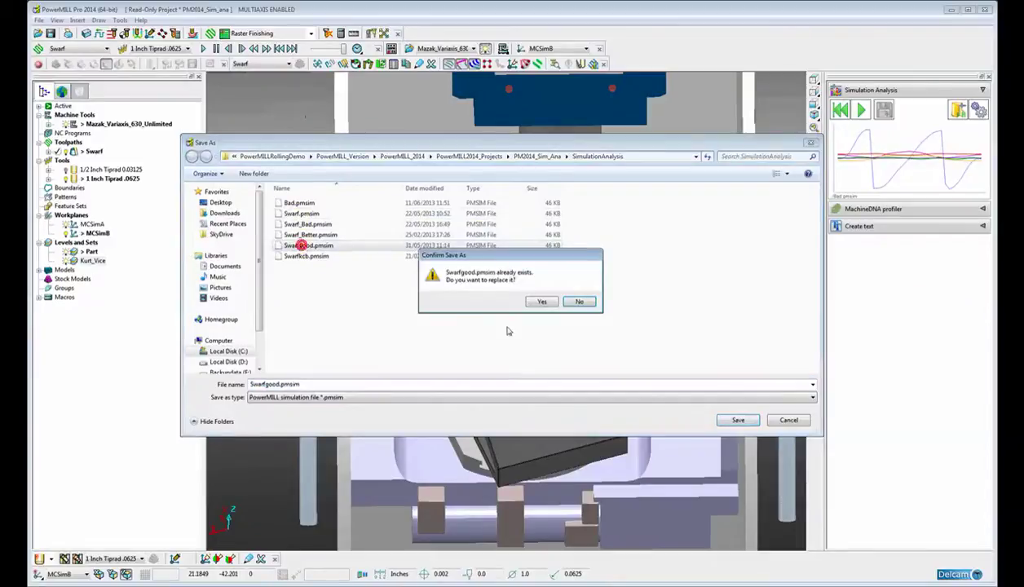
click(540, 302)
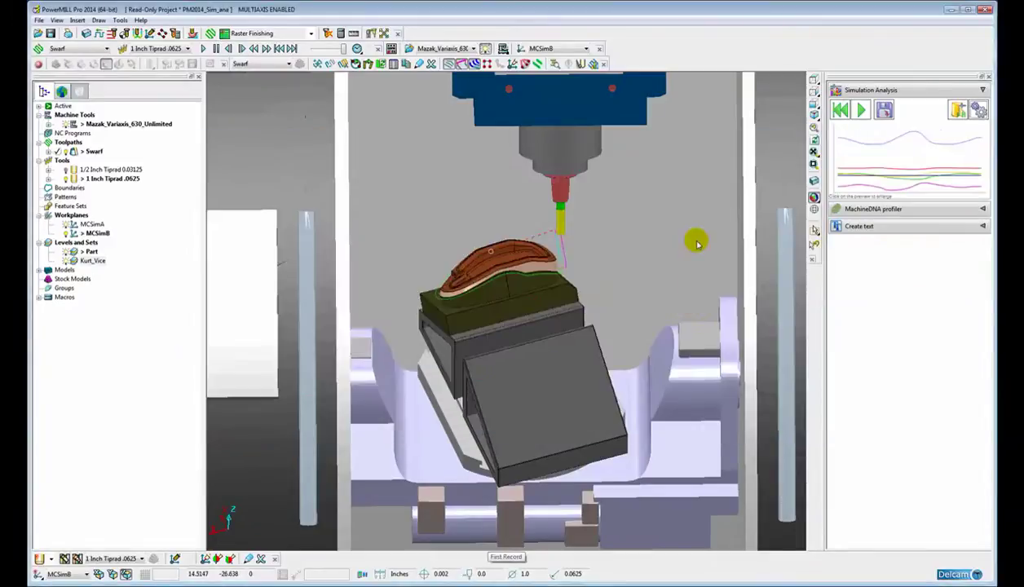
Open the enlarged Swarfgood graph, move it aside, and advance to point 329 of 338
click(875, 160)
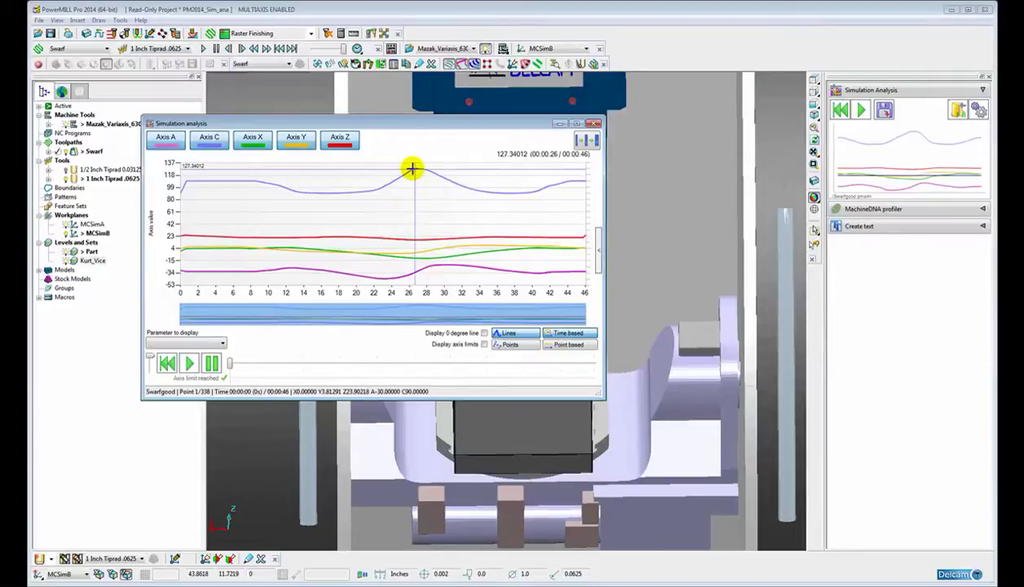
drag(393, 125, 289, 148)
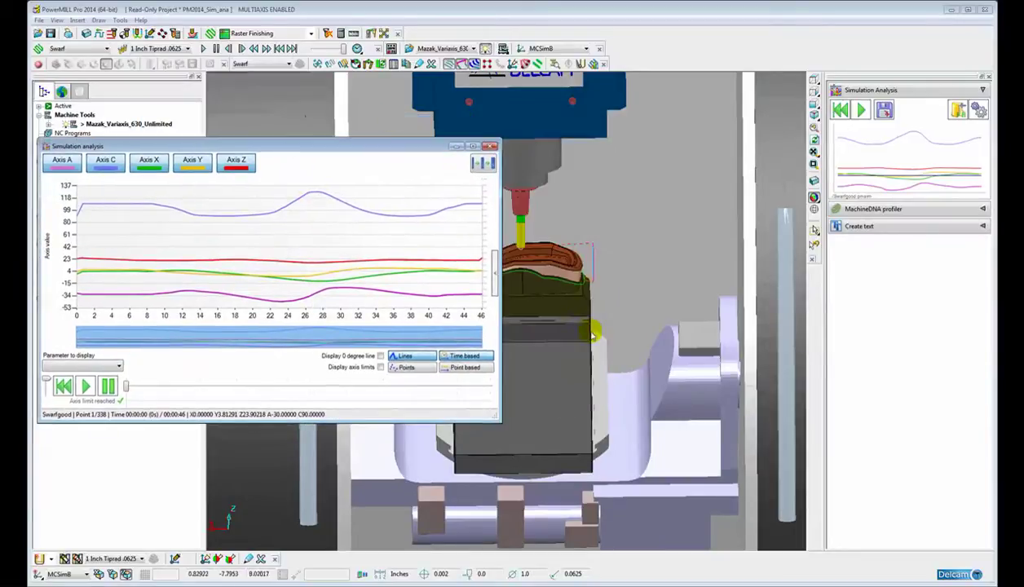
scroll(598, 331, up, 3)
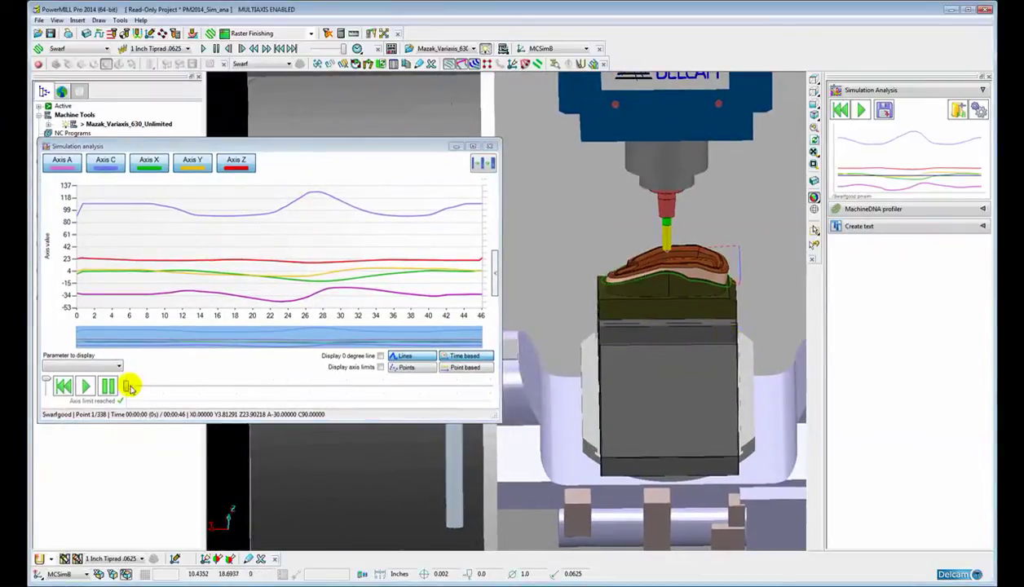
drag(126, 387, 480, 401)
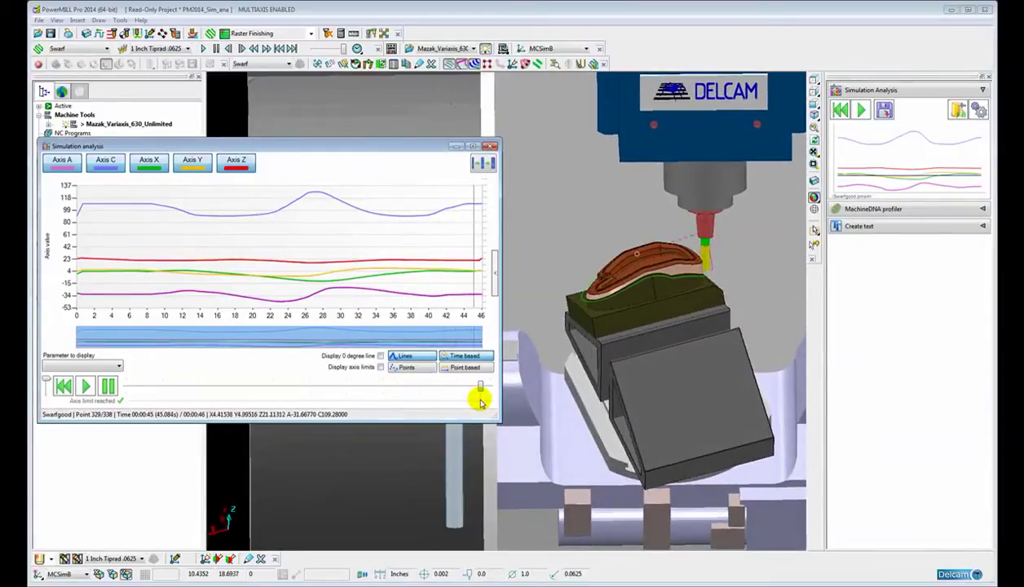